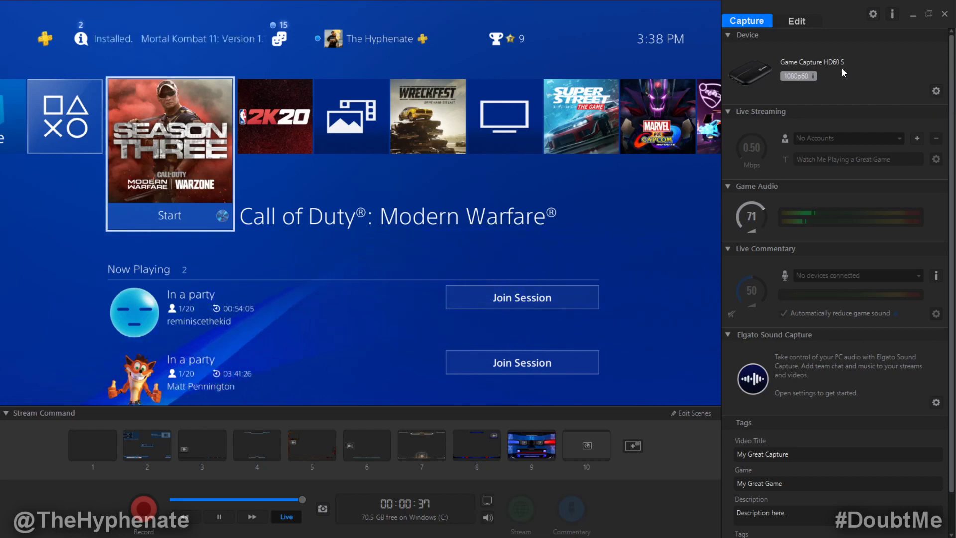
Set the Game Capture HD60 S audio input to Analog Audio (Game Capture HD60 S) and close the capture software.
{"action": "left_click", "coordinate": [936, 92]}
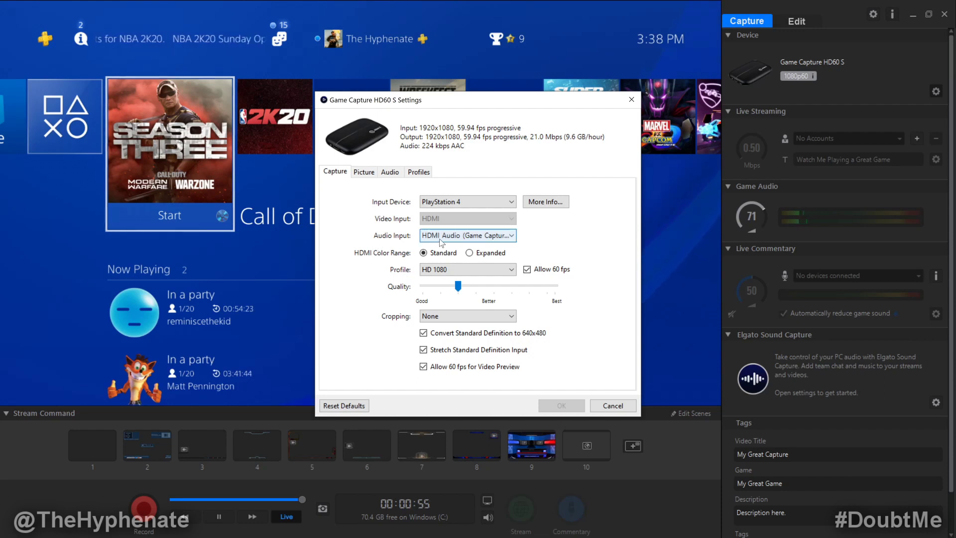
{"action": "left_click", "coordinate": [441, 236]}
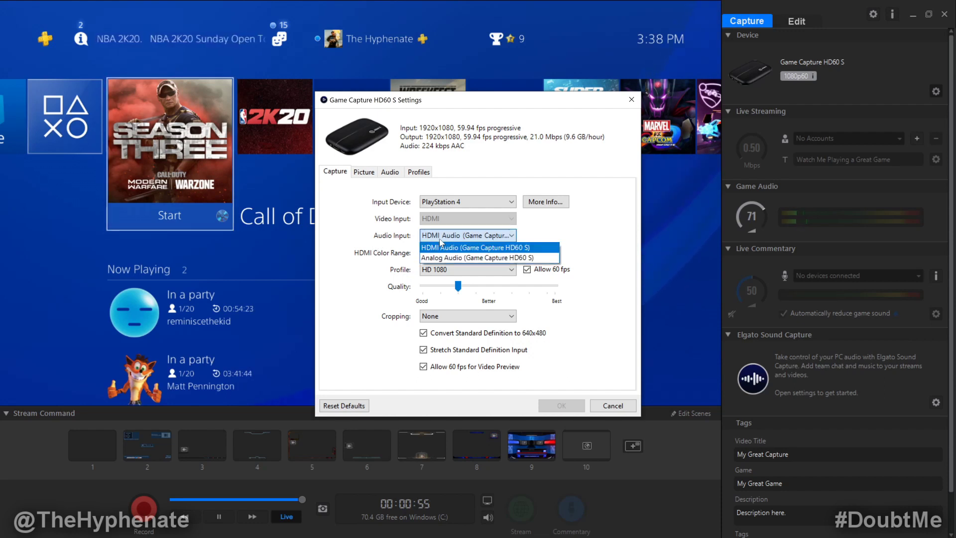
{"action": "left_click", "coordinate": [469, 258]}
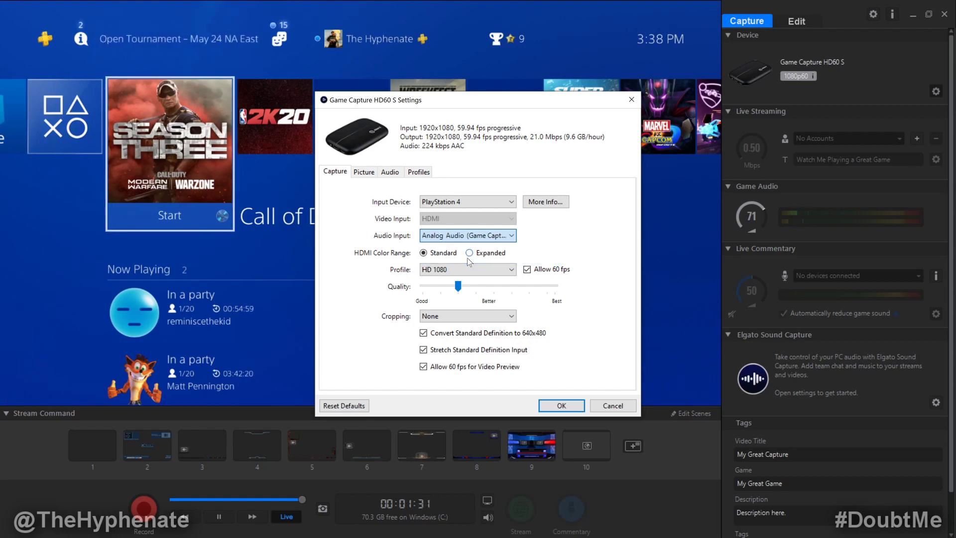
{"action": "left_click", "coordinate": [561, 407]}
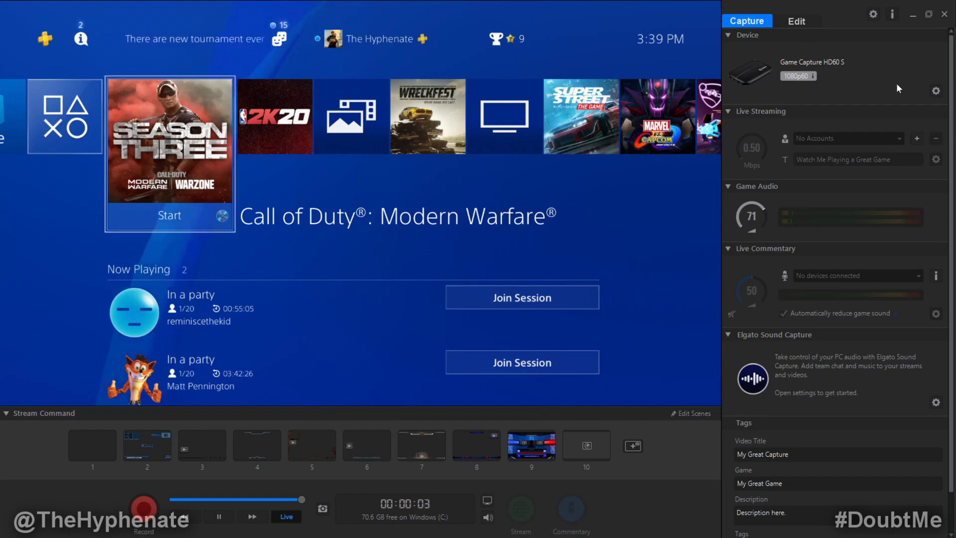
{"action": "left_click", "coordinate": [945, 15]}
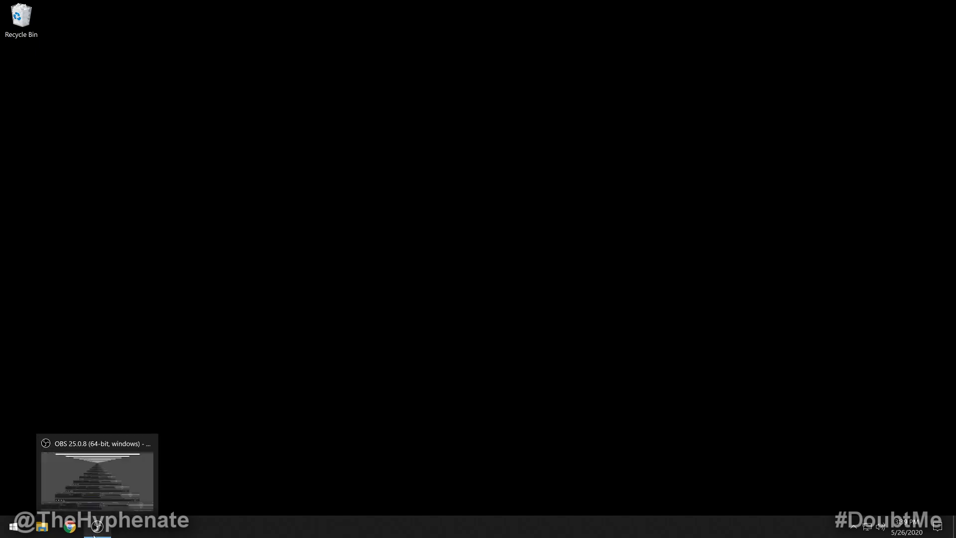
Switch to OBS and add a Video Capture Device source named PS4 that uses the Game Capture HD60 S (Video) device.
{"action": "left_click", "coordinate": [97, 471]}
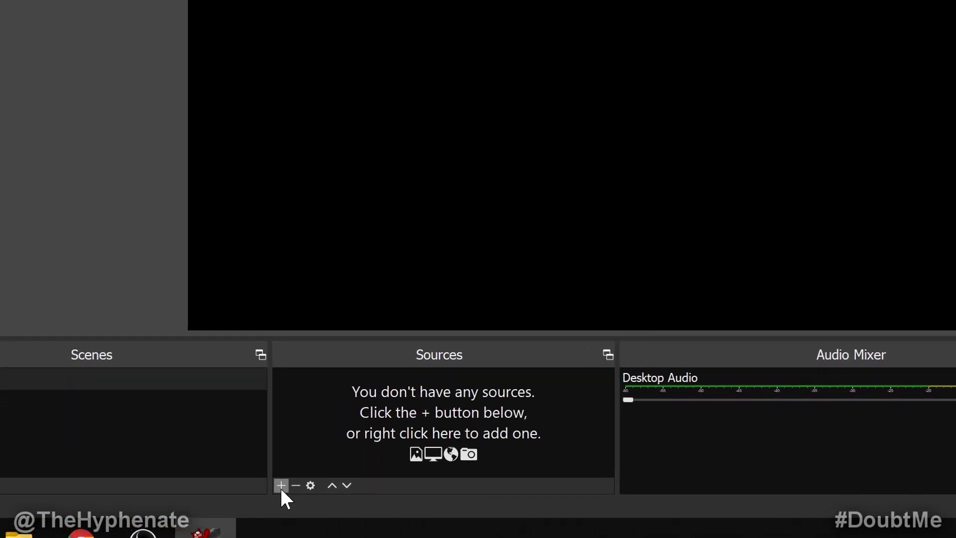
{"action": "left_click", "coordinate": [281, 486]}
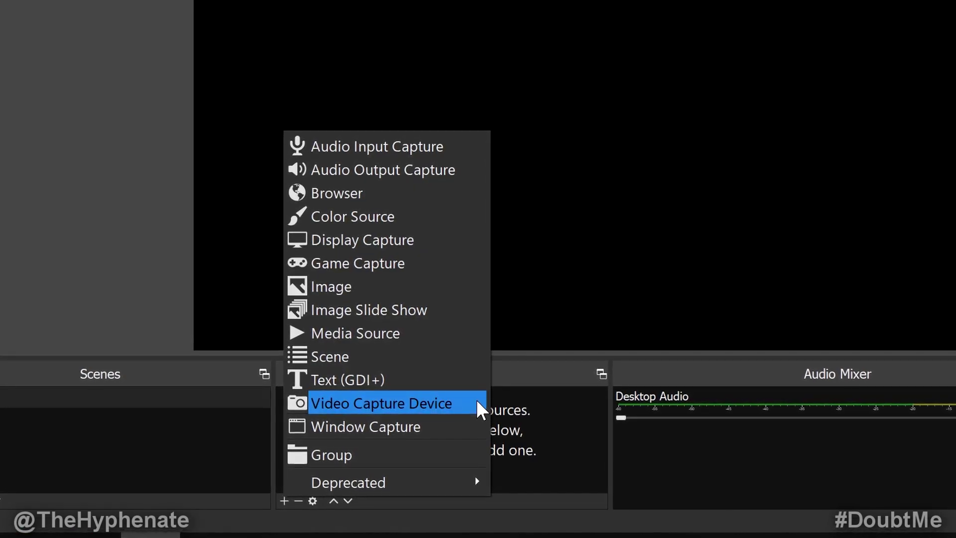
{"action": "left_click", "coordinate": [476, 403]}
{"action": "type", "text": "PS4"}
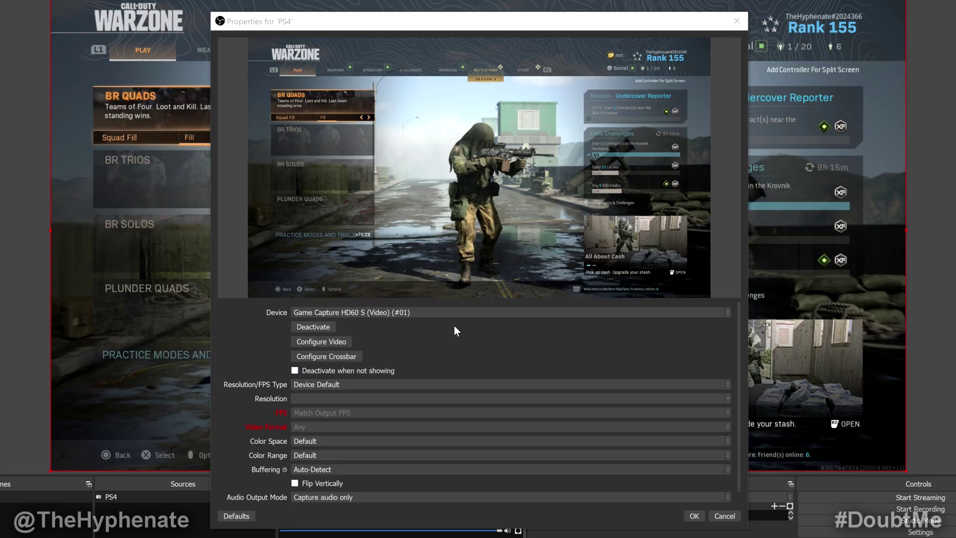
{"action": "left_click", "coordinate": [670, 310]}
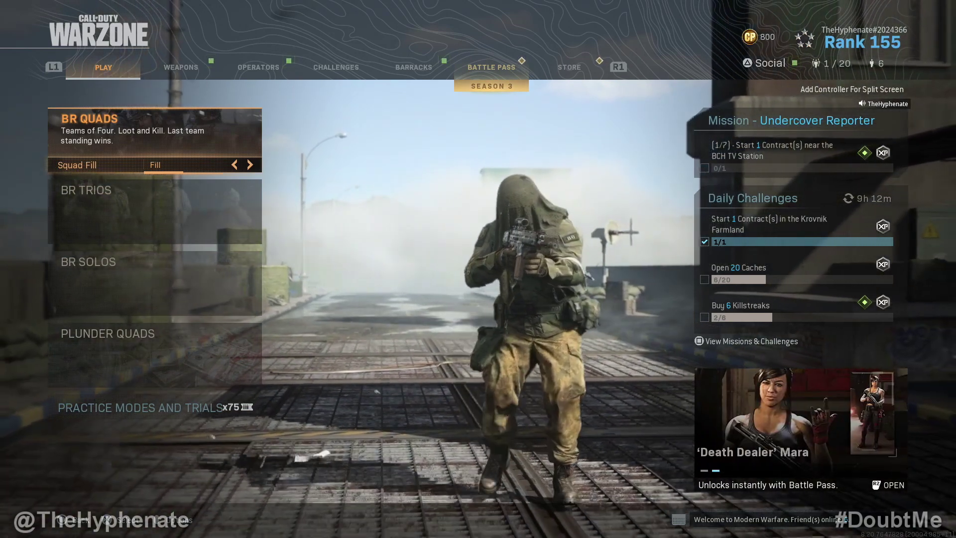
In the PS4's Sound/Devices settings, set Output to Headphones to All Audio and check the headphone volume control.
{"action": "key", "text": "super"}
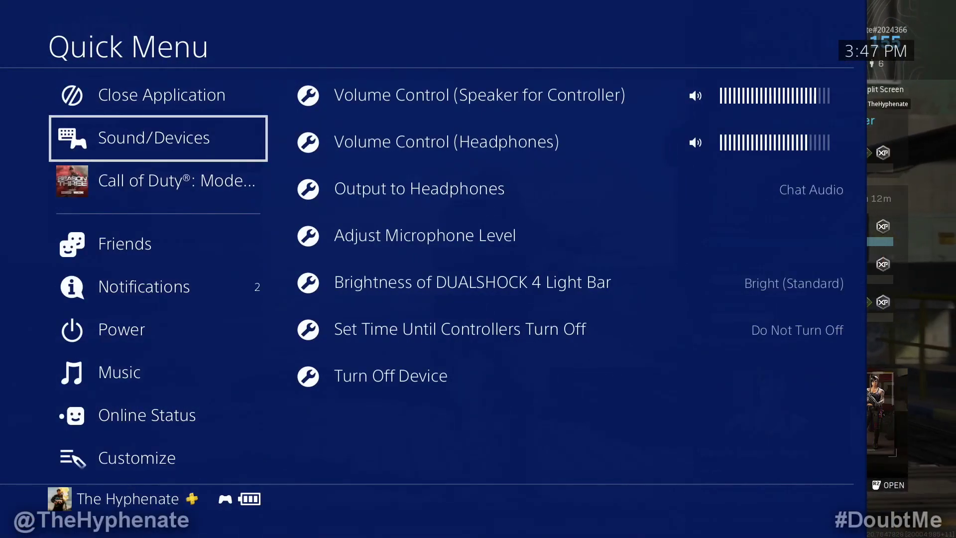
{"action": "key", "text": "Right"}
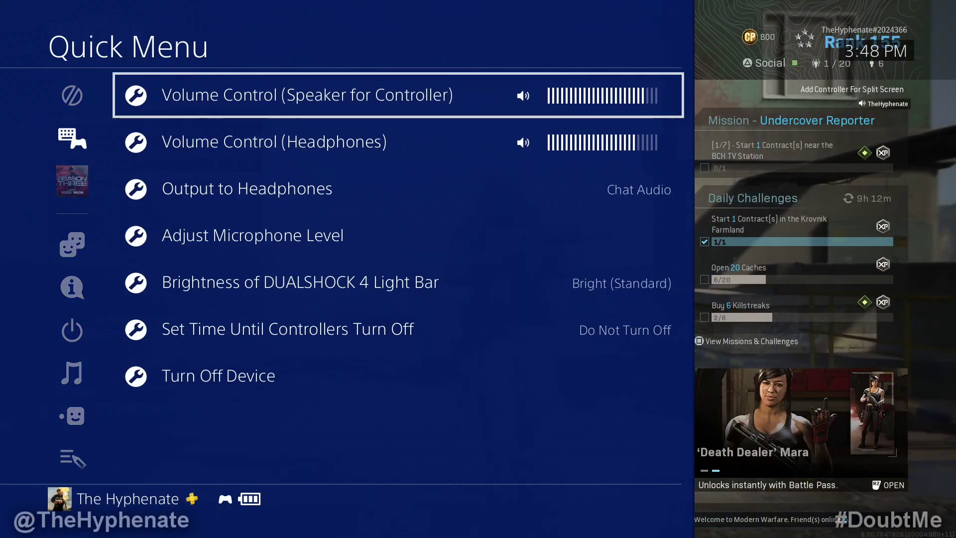
{"action": "key", "text": "Down"}
{"action": "key", "text": "Down"}
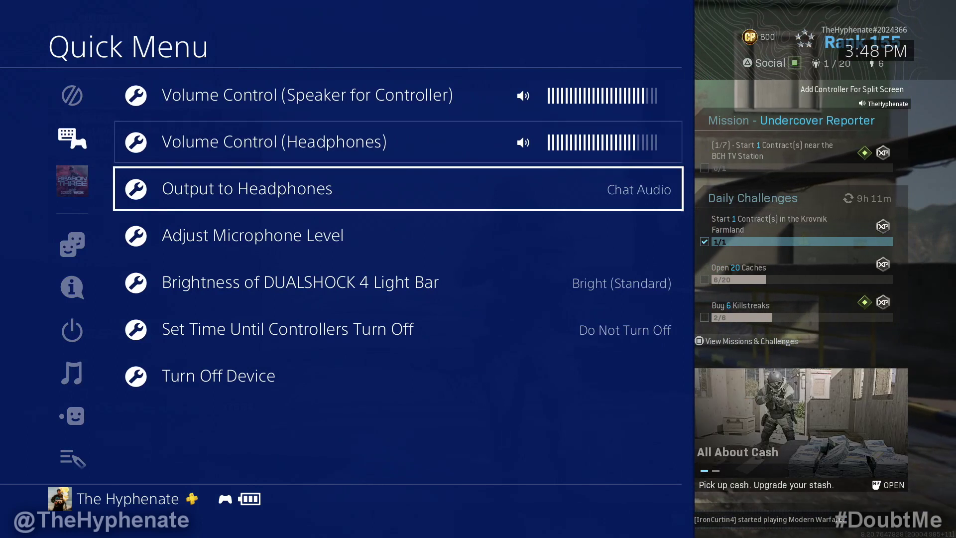
{"action": "key", "text": "Return"}
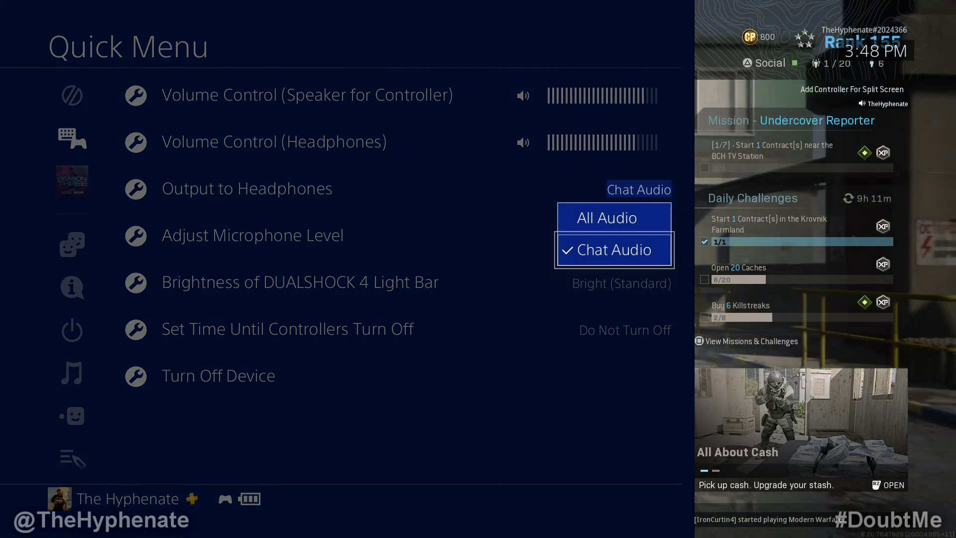
{"action": "key", "text": "Escape"}
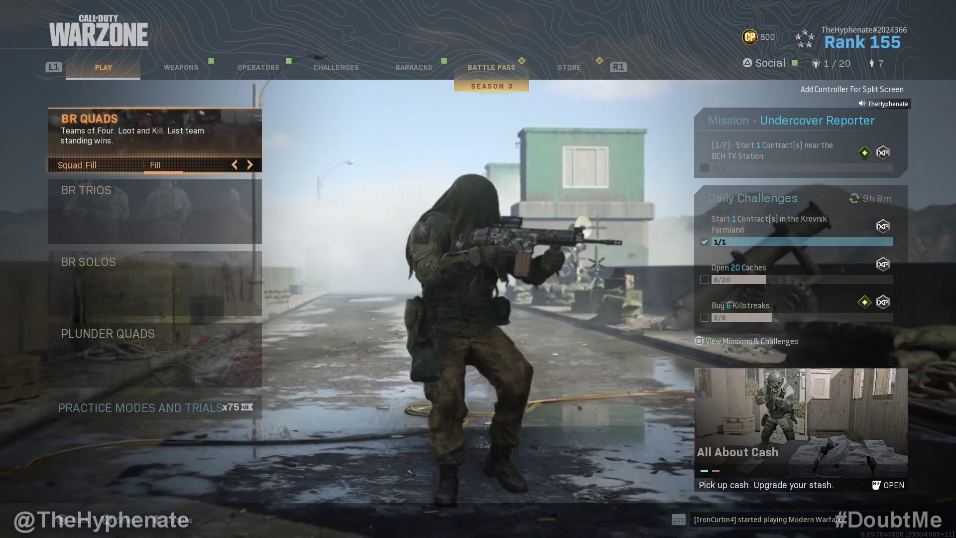
{"action": "key", "text": "Right"}
{"action": "key", "text": "Down"}
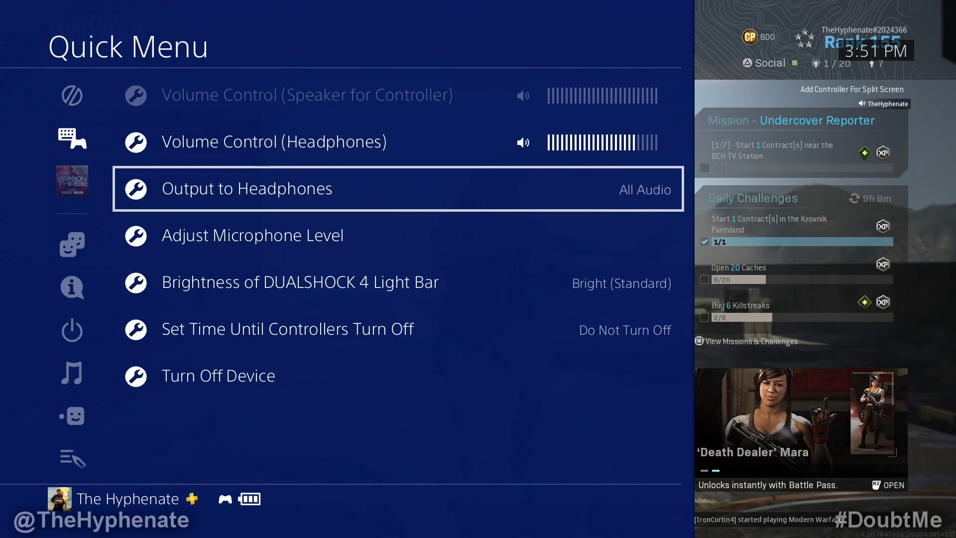
{"action": "key", "text": "Up"}
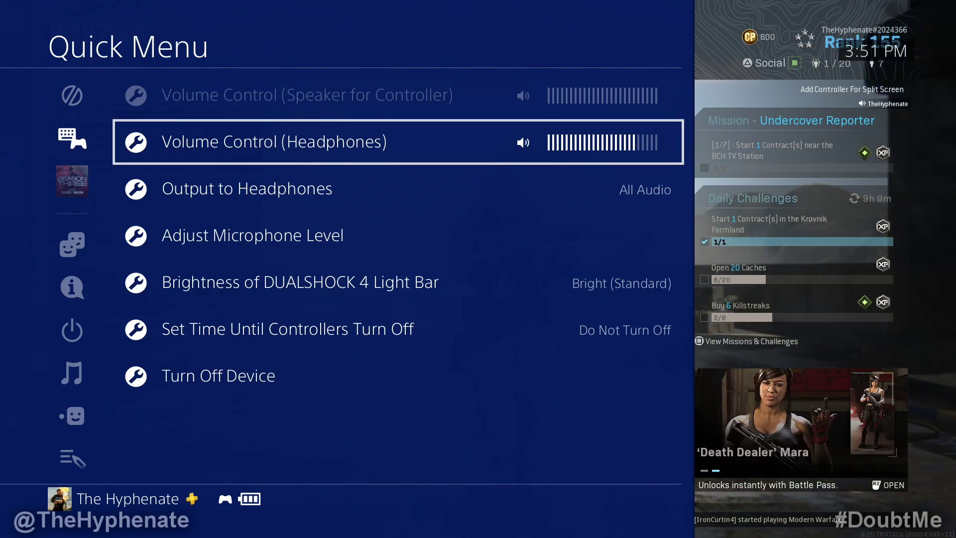
{"action": "key", "text": "Return"}
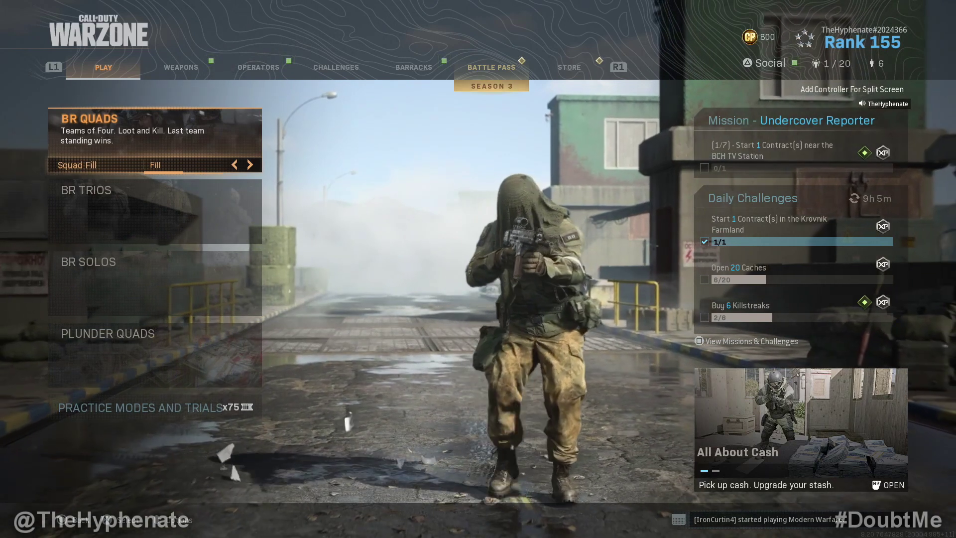
In the game's audio options, set both Music Volume and Effects Volume to 30.
{"action": "key", "text": "Escape"}
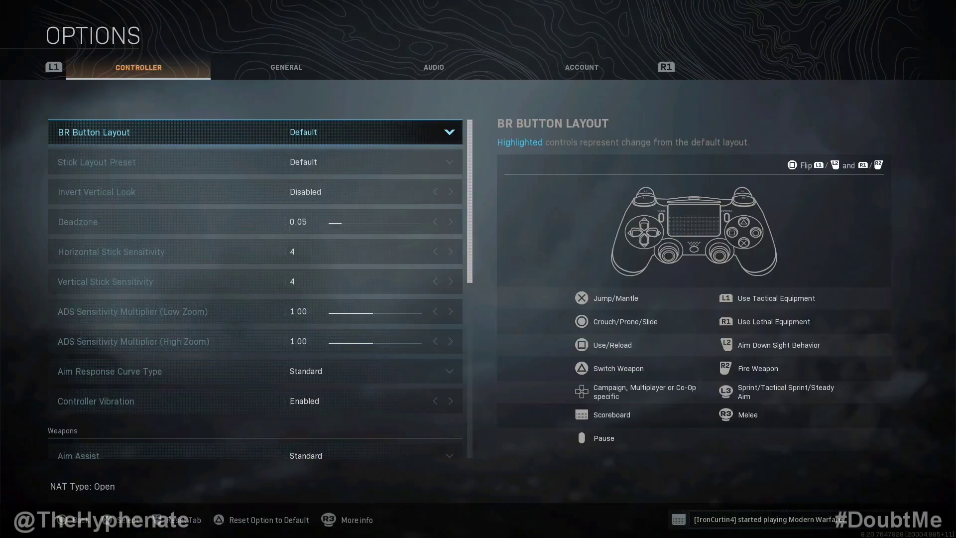
{"action": "key", "text": "e"}
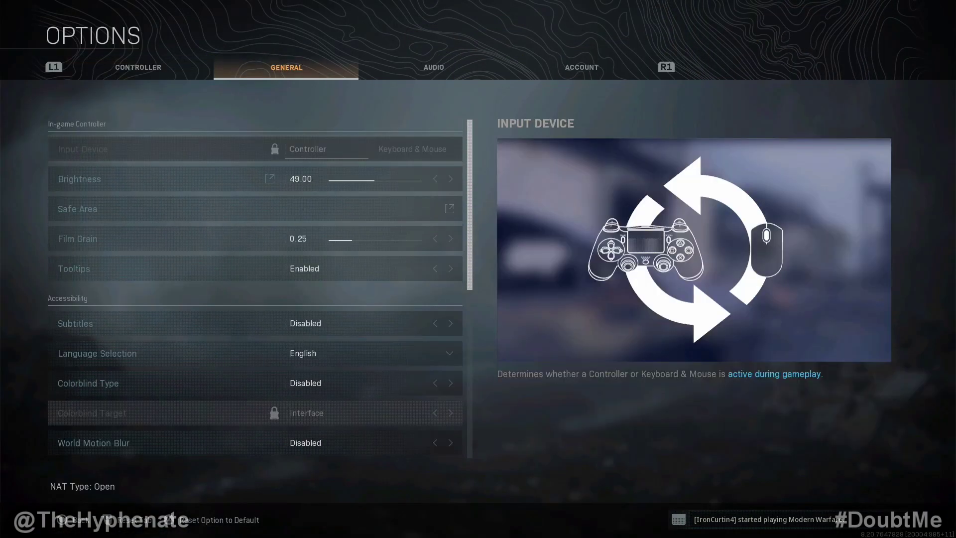
{"action": "key", "text": "e"}
{"action": "key", "text": "Down"}
{"action": "key", "text": "Down"}
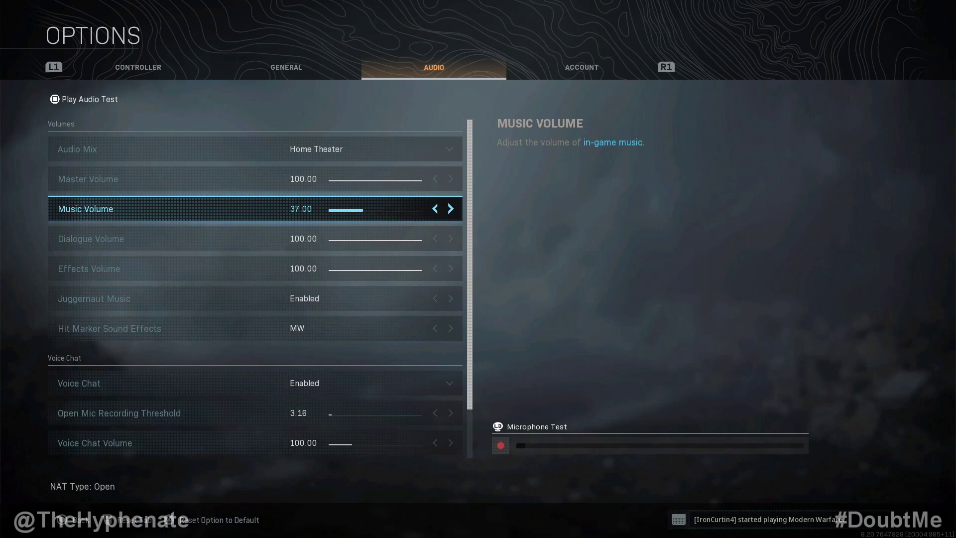
{"action": "key", "text": "Down"}
{"action": "key", "text": "Down"}
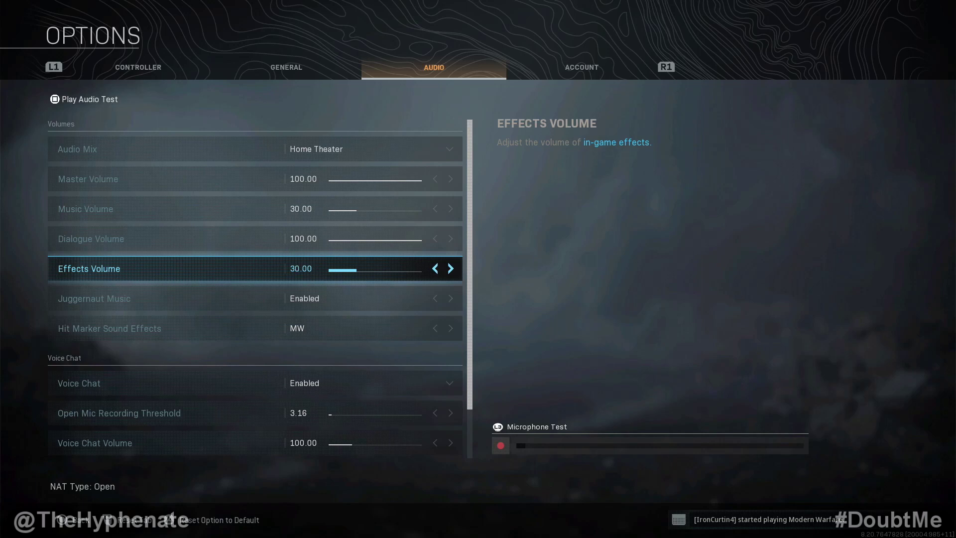
Set the game's Voice Chat Volume to 200.
{"action": "key", "text": "Down"}
{"action": "key", "text": "Down"}
{"action": "key", "text": "Down"}
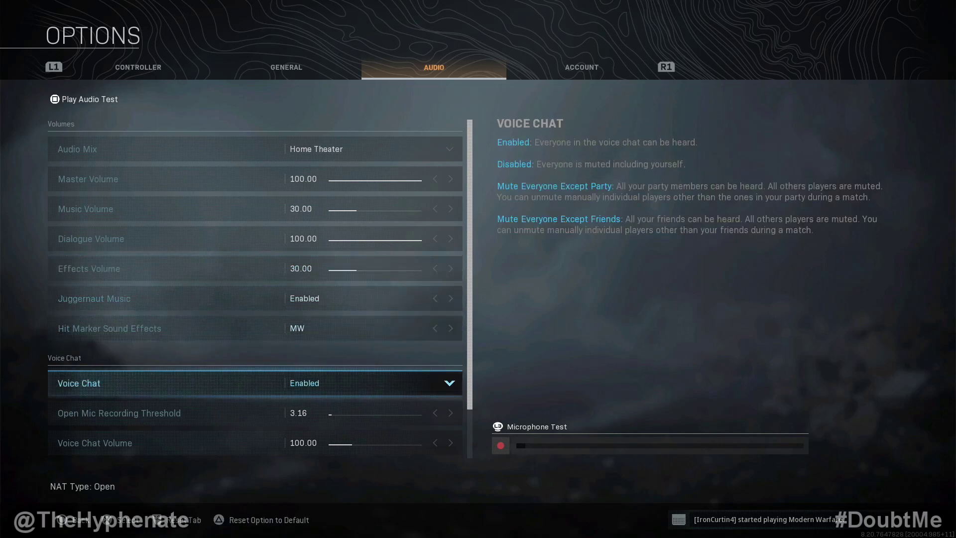
{"action": "key", "text": "Down"}
{"action": "key", "text": "Down"}
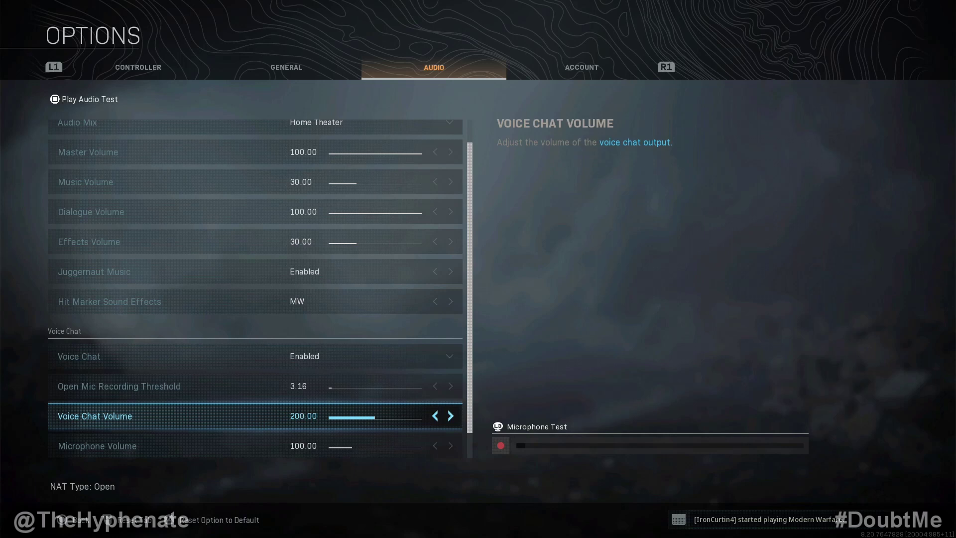
Review the game's volume settings back up to Audio Mix and Master Volume, and leave the options.
{"action": "key", "text": "Up"}
{"action": "key", "text": "Up"}
{"action": "key", "text": "Up"}
{"action": "key", "text": "Up"}
{"action": "key", "text": "Up"}
{"action": "key", "text": "Up"}
{"action": "key", "text": "Up"}
{"action": "key", "text": "Up"}
{"action": "key", "text": "Up"}
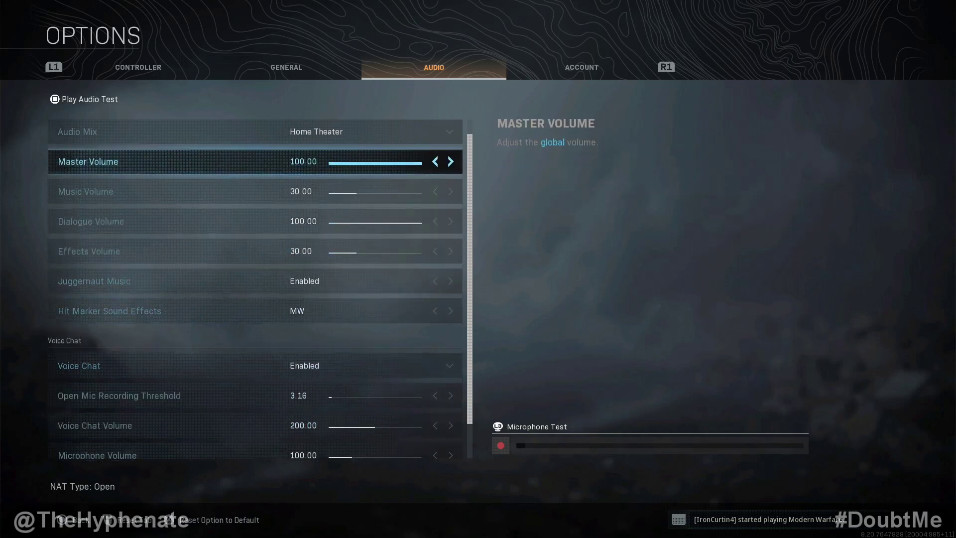
{"action": "key", "text": "Up"}
{"action": "key", "text": "Down"}
{"action": "key", "text": "Down"}
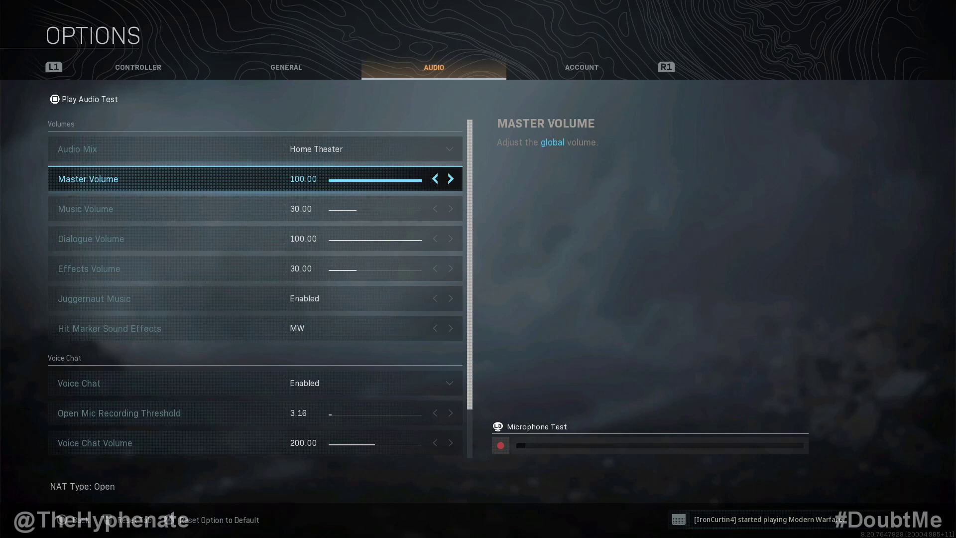
{"action": "key", "text": "Escape"}
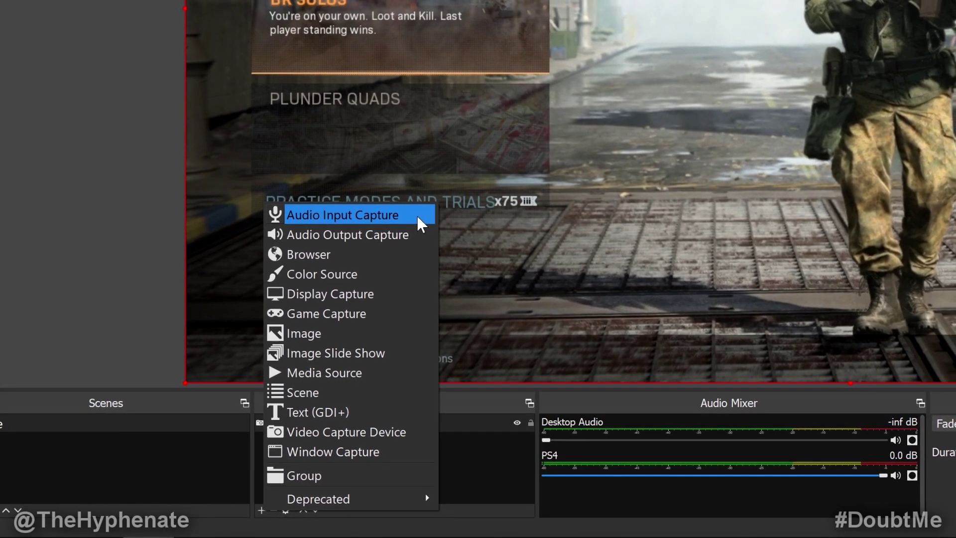
Add an Audio Input Capture source named My Mic in OBS, with Microphone (Realtek(R) Audio) as its device.
{"action": "left_click", "coordinate": [421, 212]}
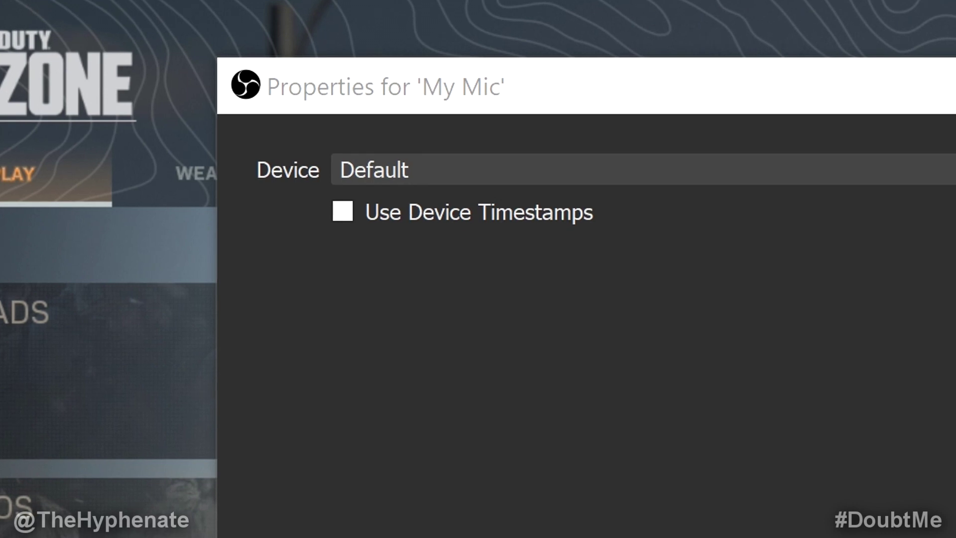
{"action": "left_click", "coordinate": [498, 163]}
{"action": "left_click", "coordinate": [451, 221]}
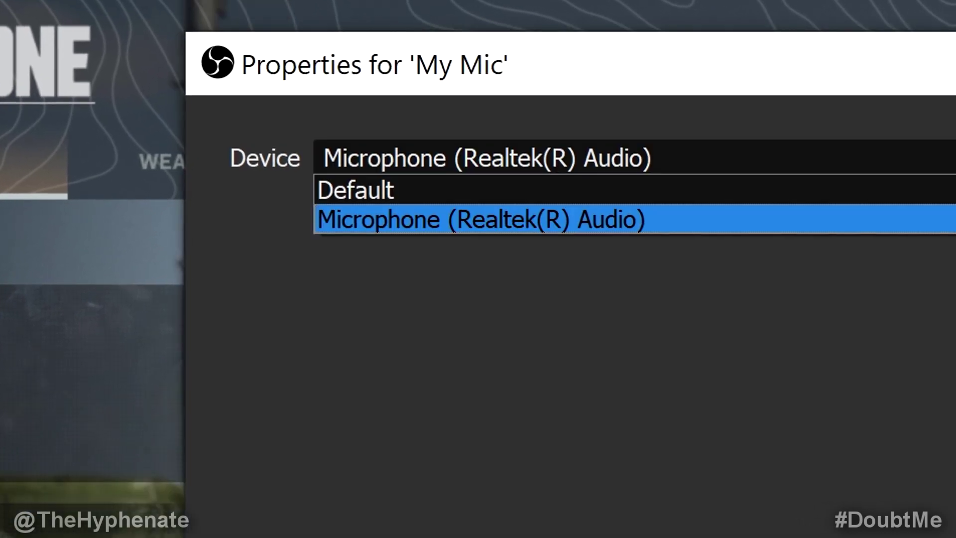